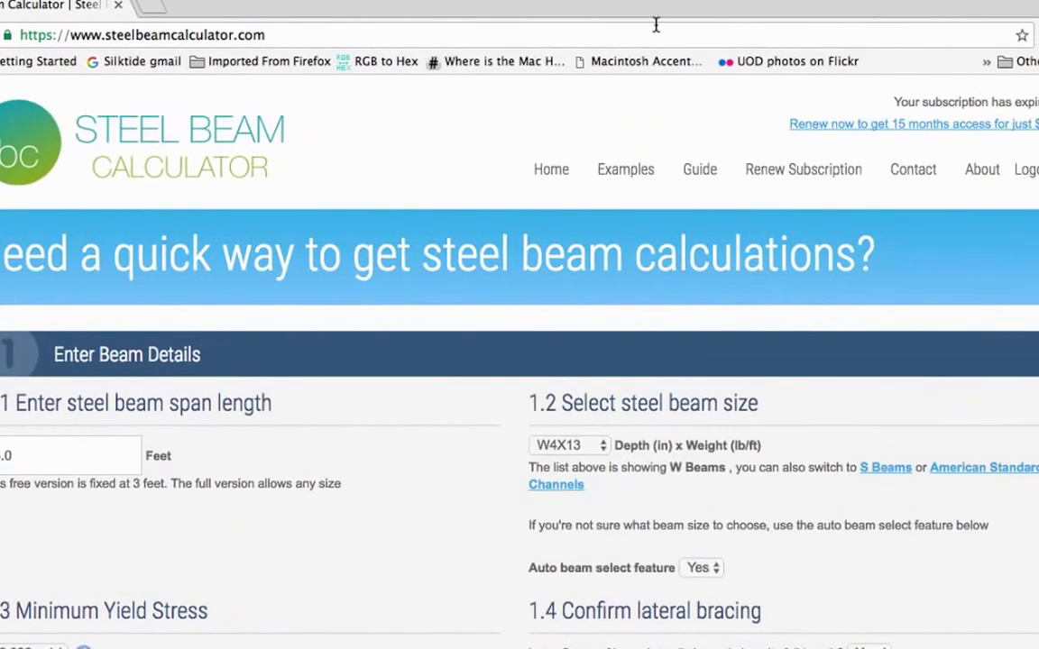
Make the first load a point load named 'Point load 140' with a live load of 5.
{"action": "scroll", "coordinate": [233, 352], "scroll_direction": "down", "scroll_amount": 3}
{"action": "scroll", "coordinate": [230, 348], "scroll_direction": "down", "scroll_amount": 3}
{"action": "scroll", "coordinate": [230, 348], "scroll_direction": "down", "scroll_amount": 3}
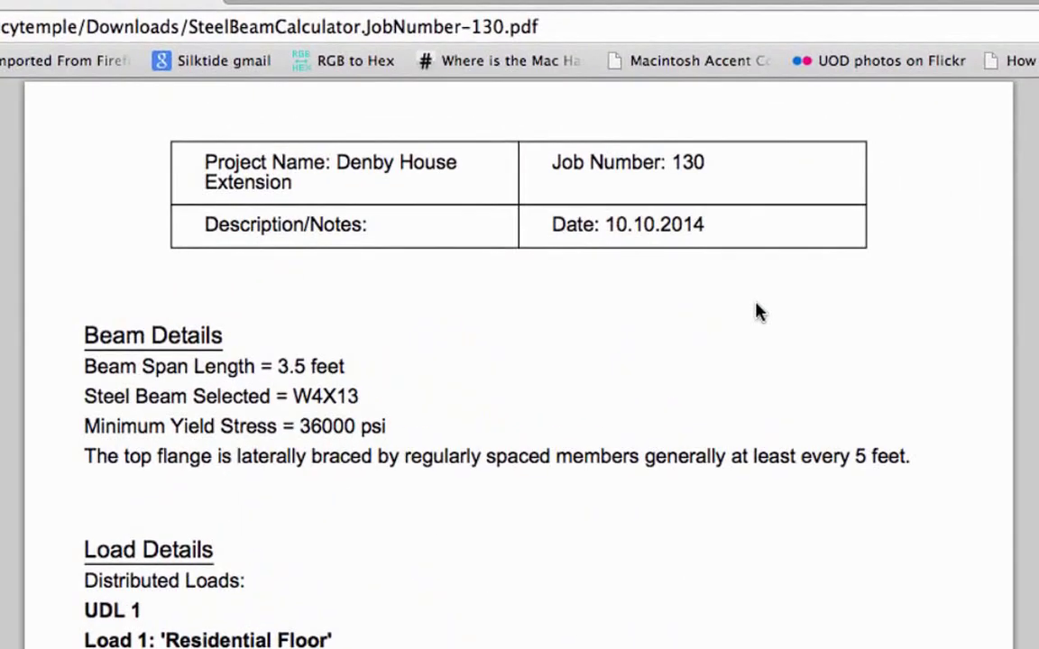
{"action": "scroll", "coordinate": [741, 311], "scroll_direction": "down", "scroll_amount": 5}
{"action": "scroll", "coordinate": [758, 311], "scroll_direction": "down", "scroll_amount": 15}
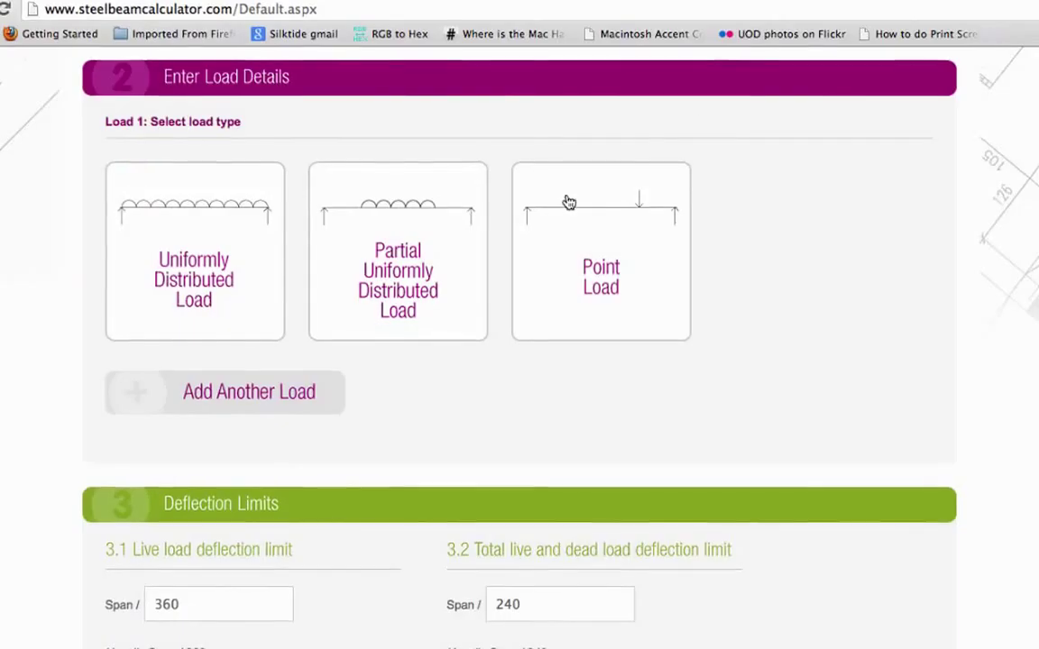
{"action": "left_click", "coordinate": [543, 250]}
{"action": "left_click", "coordinate": [530, 396]}
{"action": "type", "text": "Point load 1"}
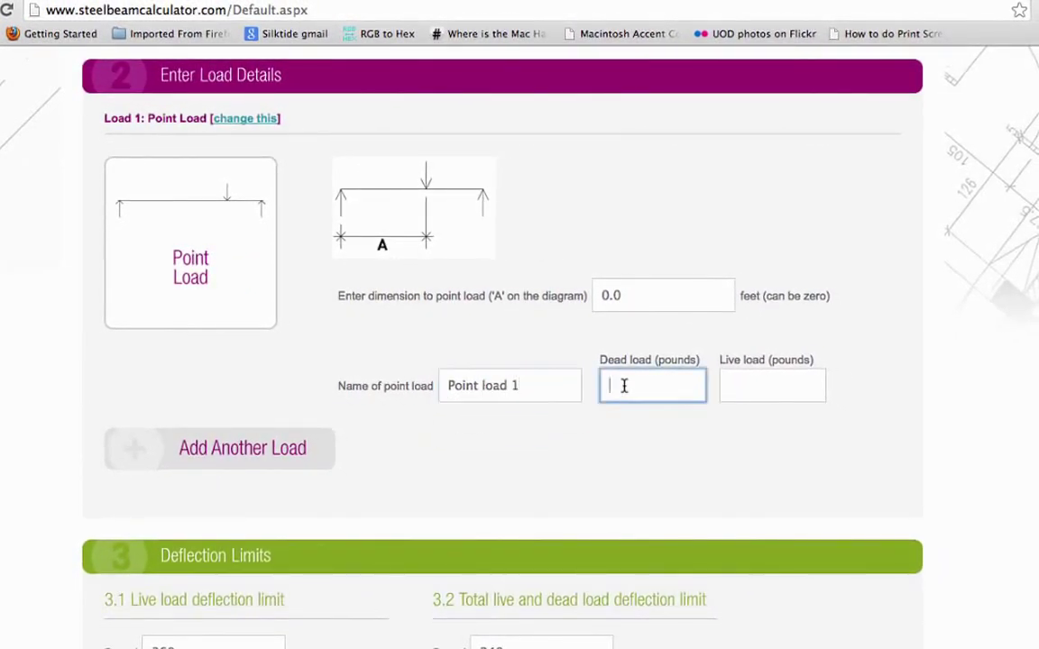
{"action": "type", "text": "40"}
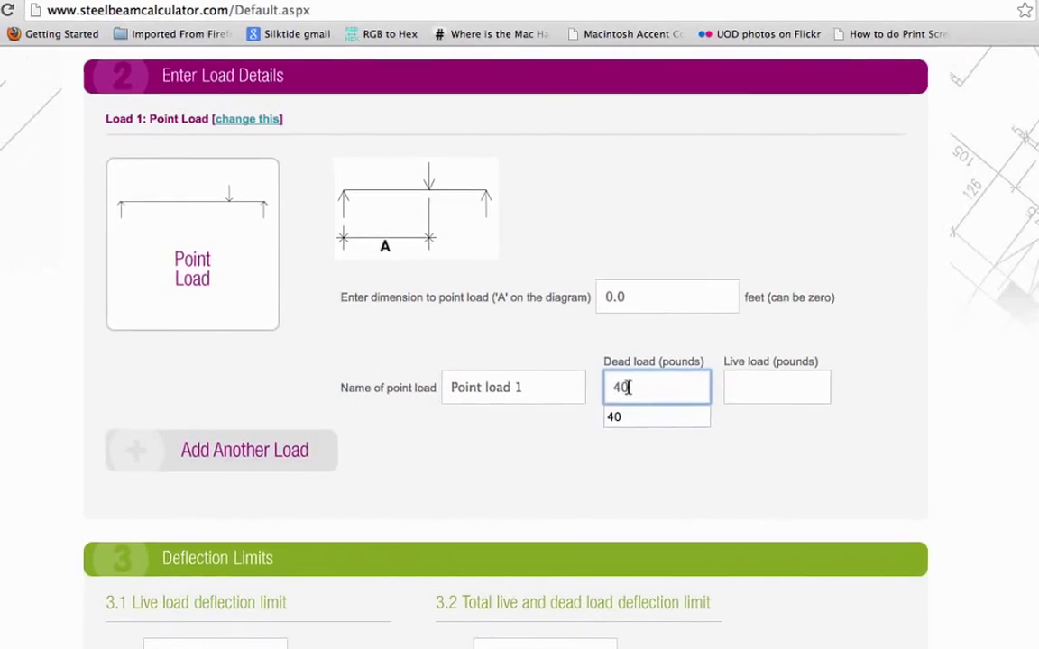
{"action": "left_click", "coordinate": [732, 385]}
{"action": "type", "text": "5"}
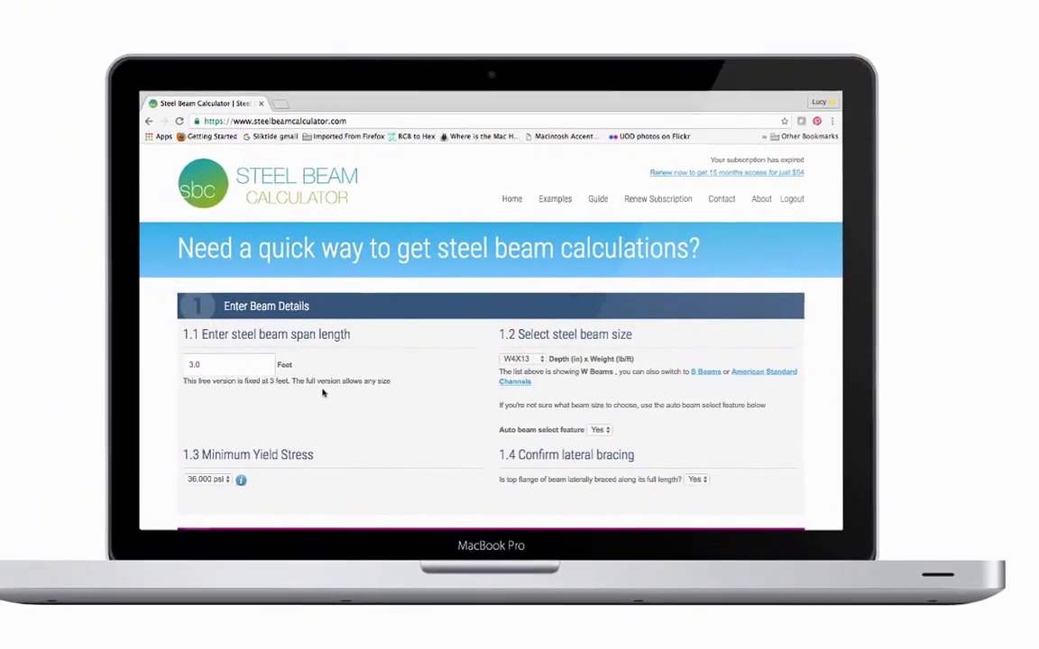
Begin entering the 1.1 beam span length, typing 4. feet.
{"action": "scroll", "coordinate": [336, 405], "scroll_direction": "down", "scroll_amount": 2}
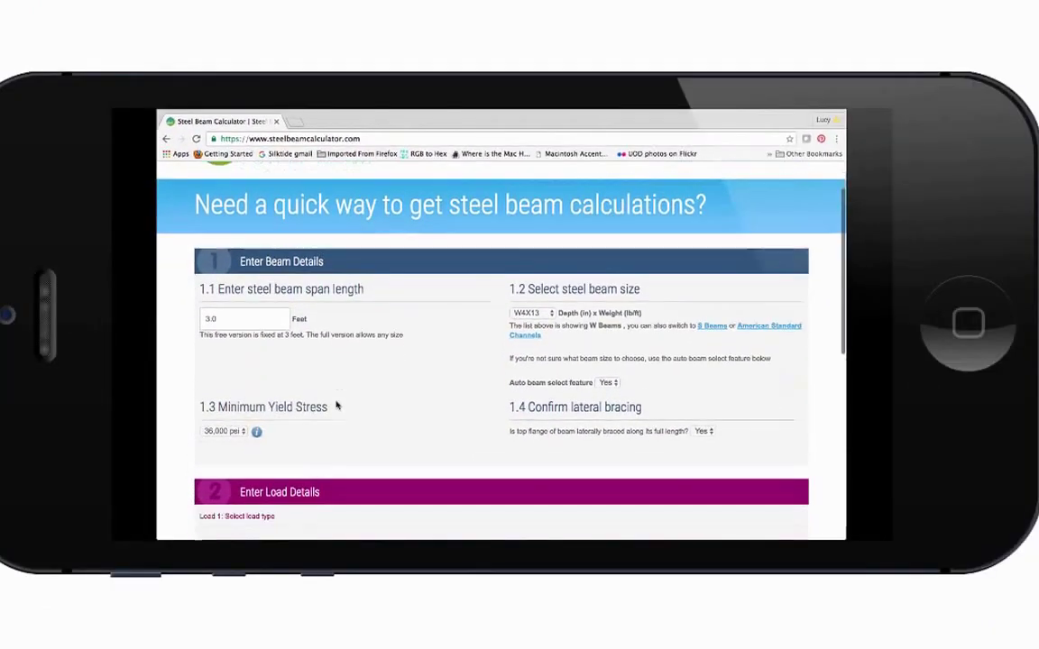
{"action": "scroll", "coordinate": [242, 464], "scroll_direction": "down", "scroll_amount": 3}
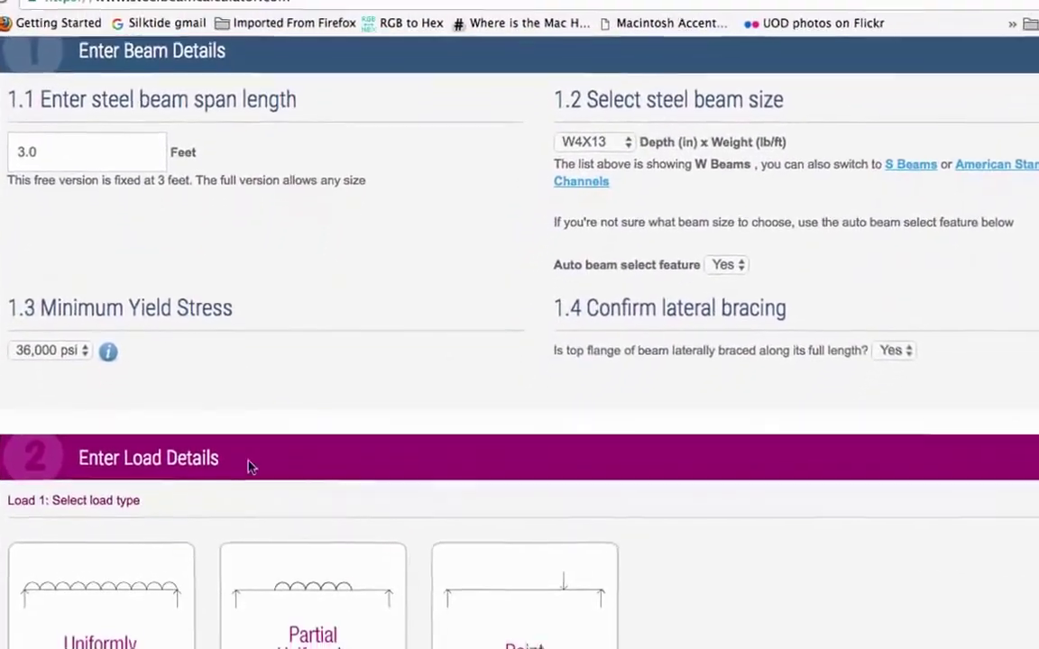
{"action": "scroll", "coordinate": [224, 468], "scroll_direction": "down", "scroll_amount": 2}
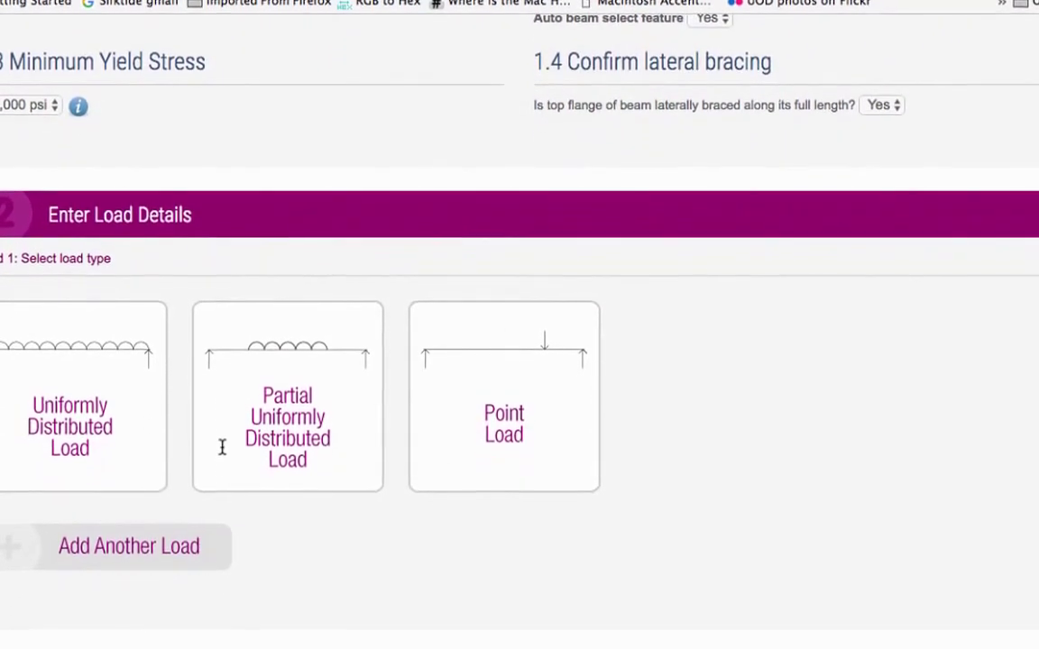
{"action": "scroll", "coordinate": [223, 455], "scroll_direction": "down", "scroll_amount": 3}
{"action": "scroll", "coordinate": [222, 469], "scroll_direction": "down", "scroll_amount": 5}
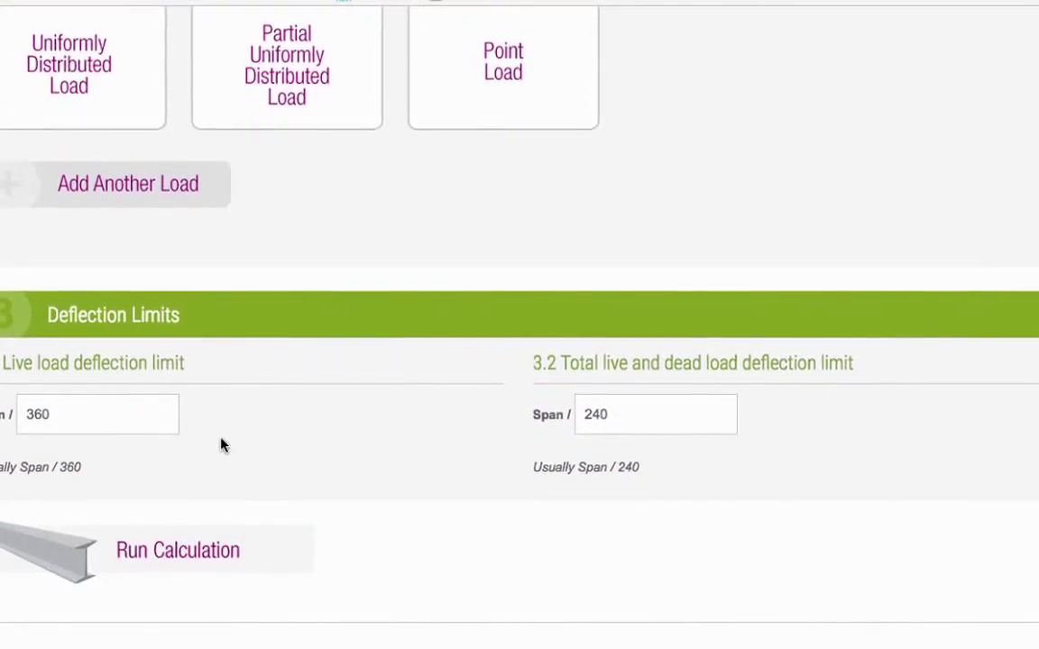
{"action": "scroll", "coordinate": [498, 311], "scroll_direction": "up", "scroll_amount": 10}
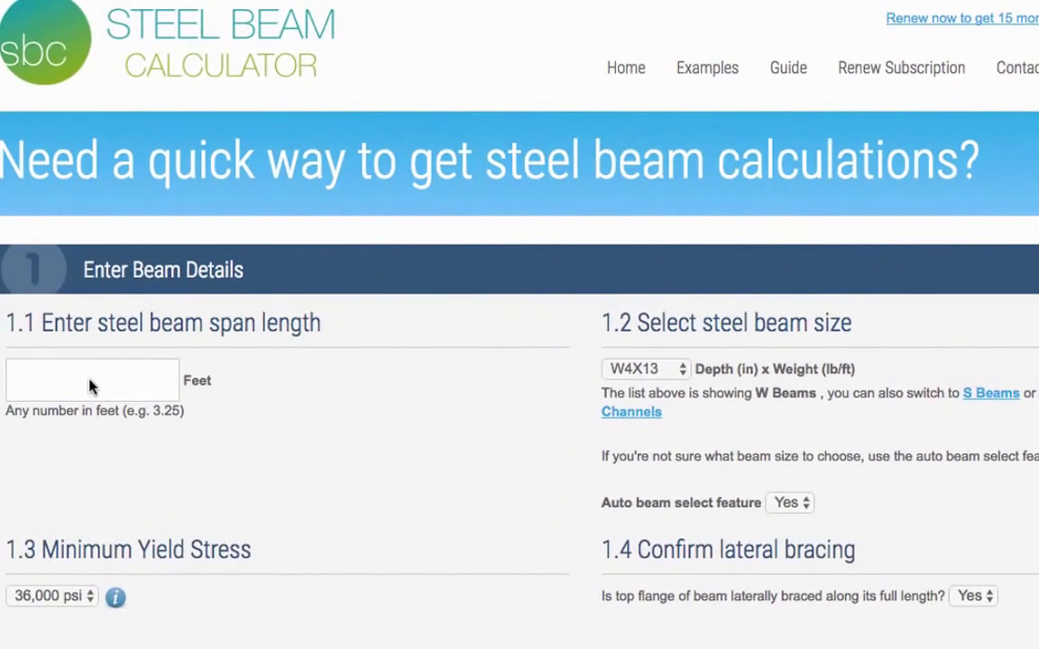
{"action": "left_click", "coordinate": [88, 386]}
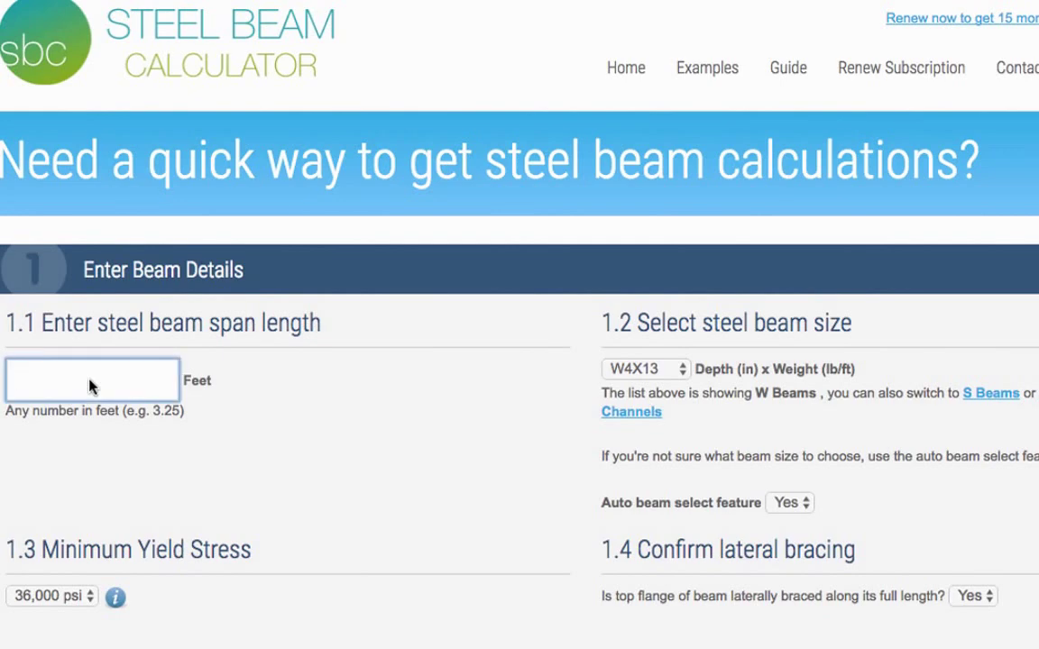
{"action": "type", "text": "4."}
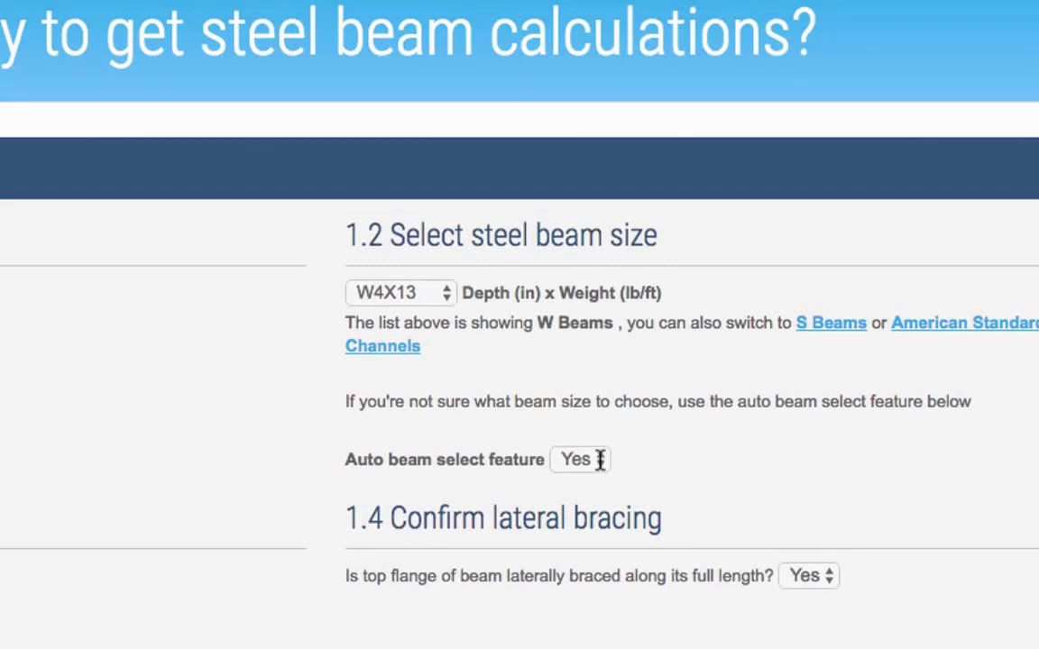
Set Auto beam select to No and choose the W6X9 beam size.
{"action": "left_click", "coordinate": [600, 460]}
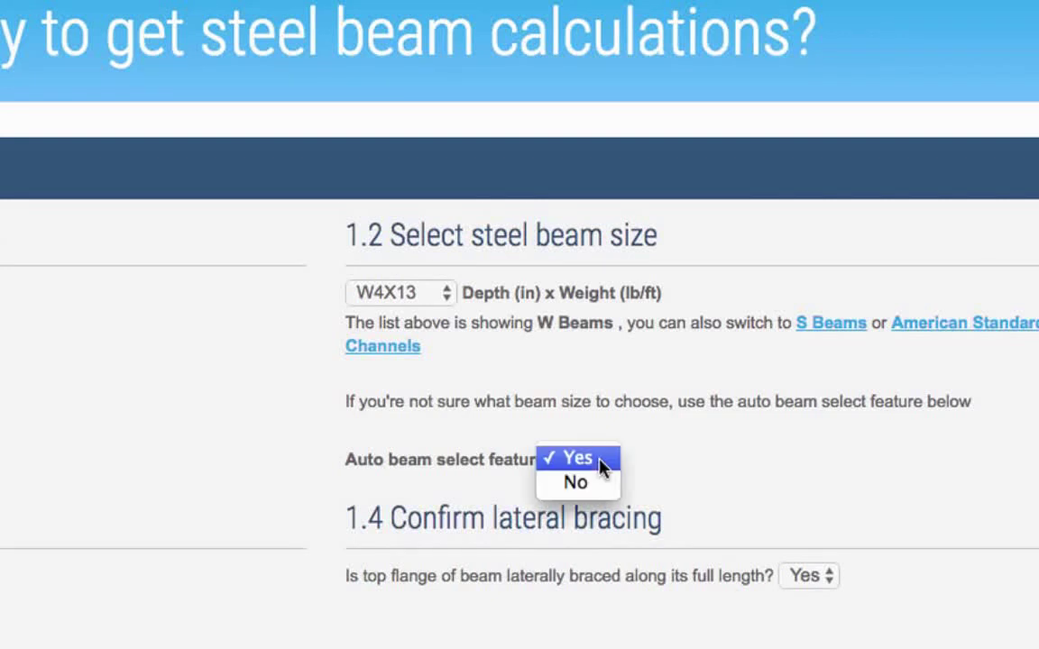
{"action": "left_click", "coordinate": [584, 487]}
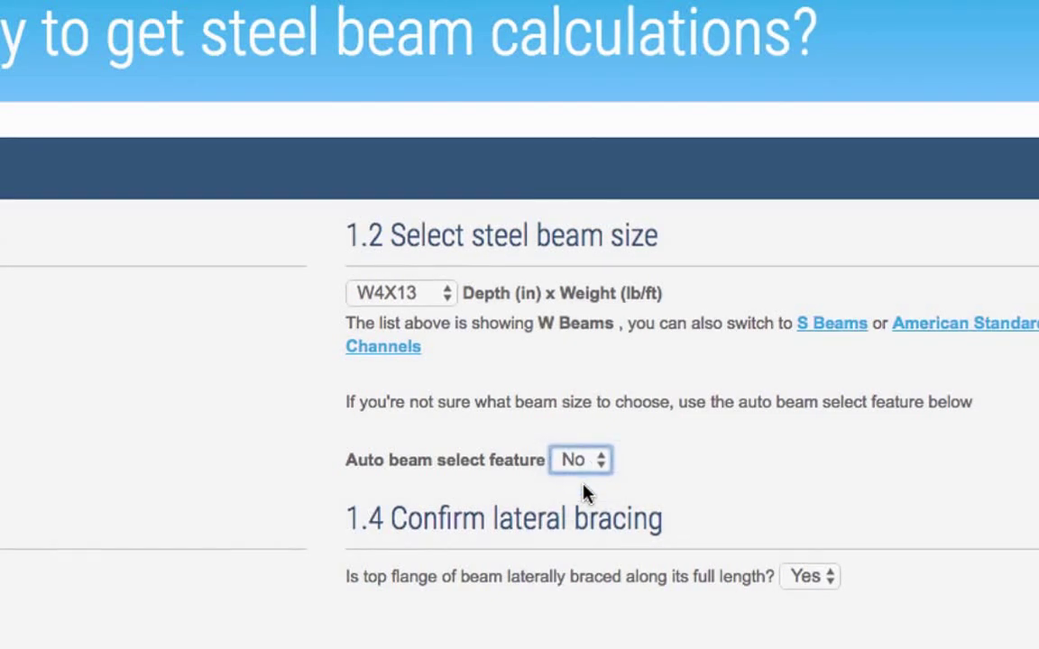
{"action": "left_click", "coordinate": [442, 297]}
{"action": "left_click", "coordinate": [408, 388]}
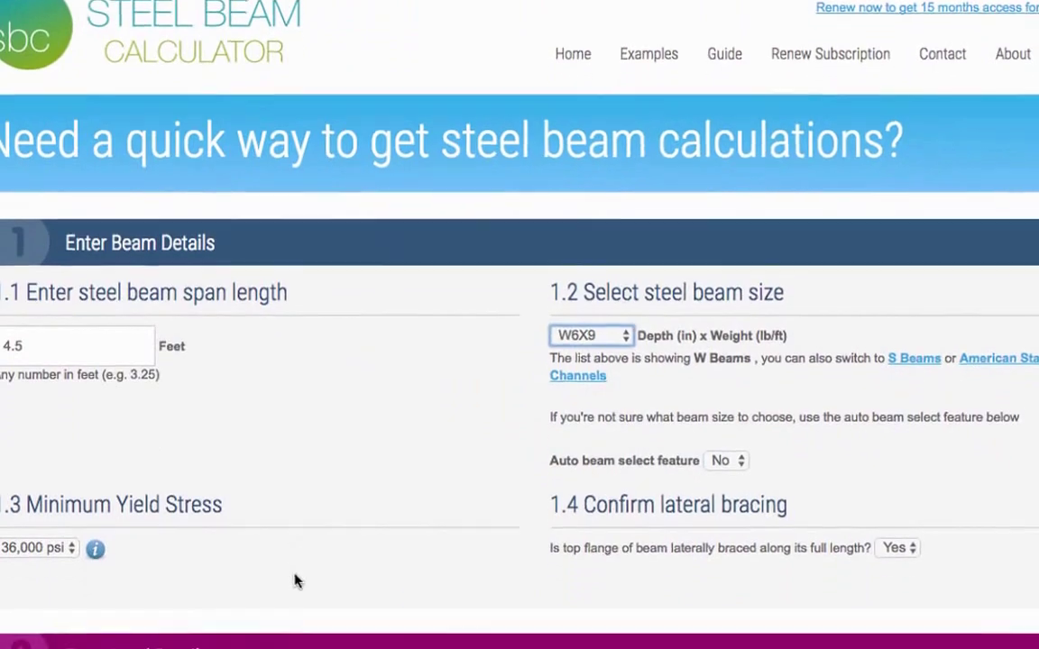
Set the minimum yield stress to 50,000 psi.
{"action": "scroll", "coordinate": [298, 579], "scroll_direction": "down", "scroll_amount": 4}
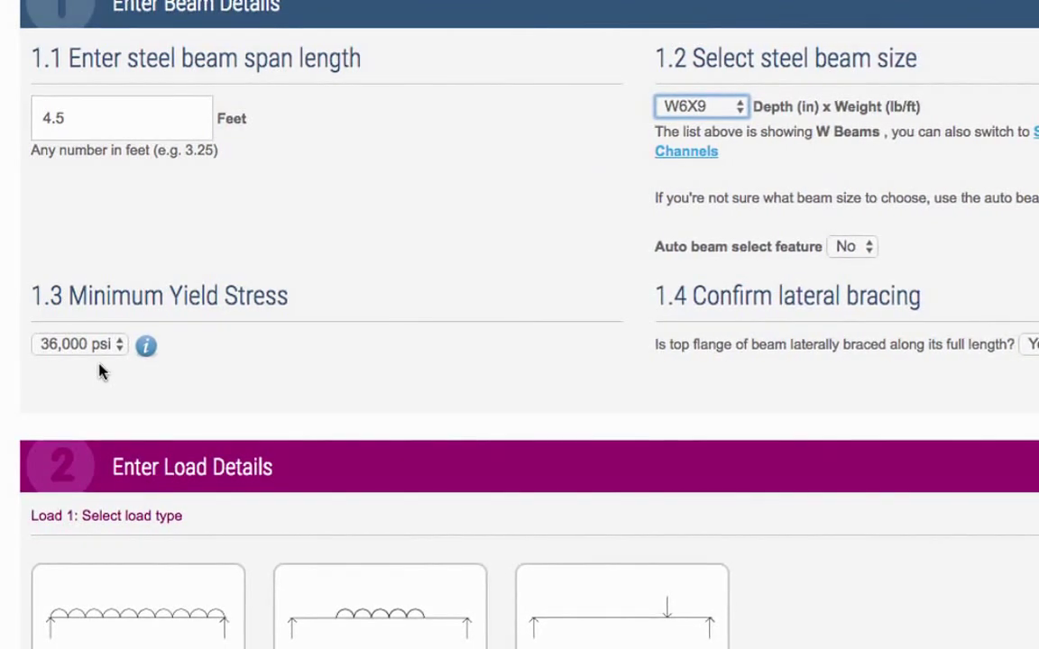
{"action": "left_click", "coordinate": [114, 352]}
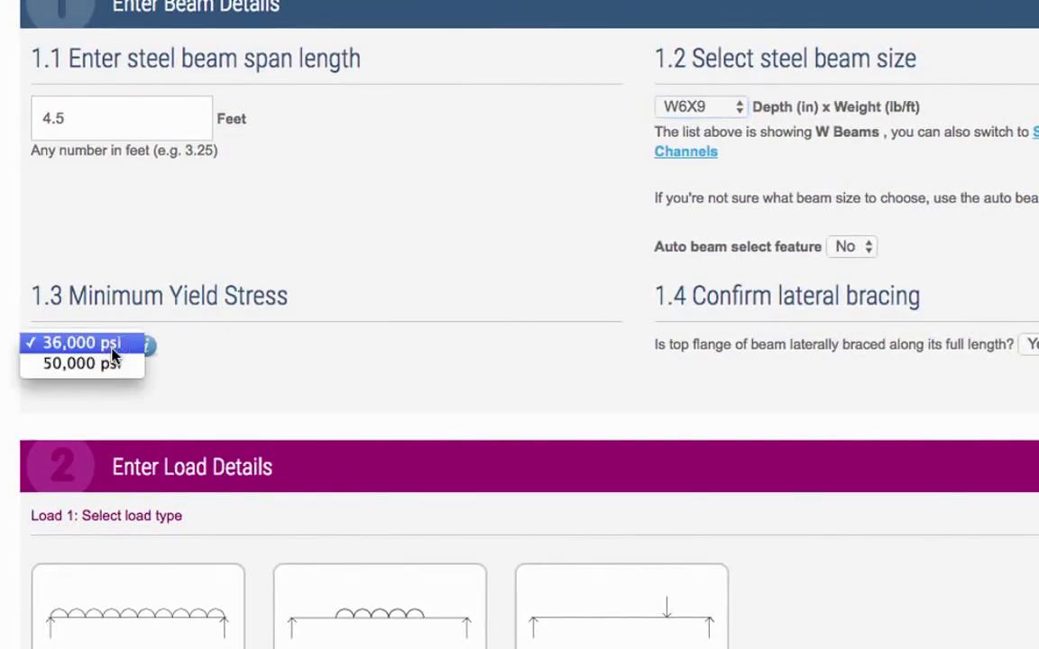
{"action": "left_click", "coordinate": [105, 362]}
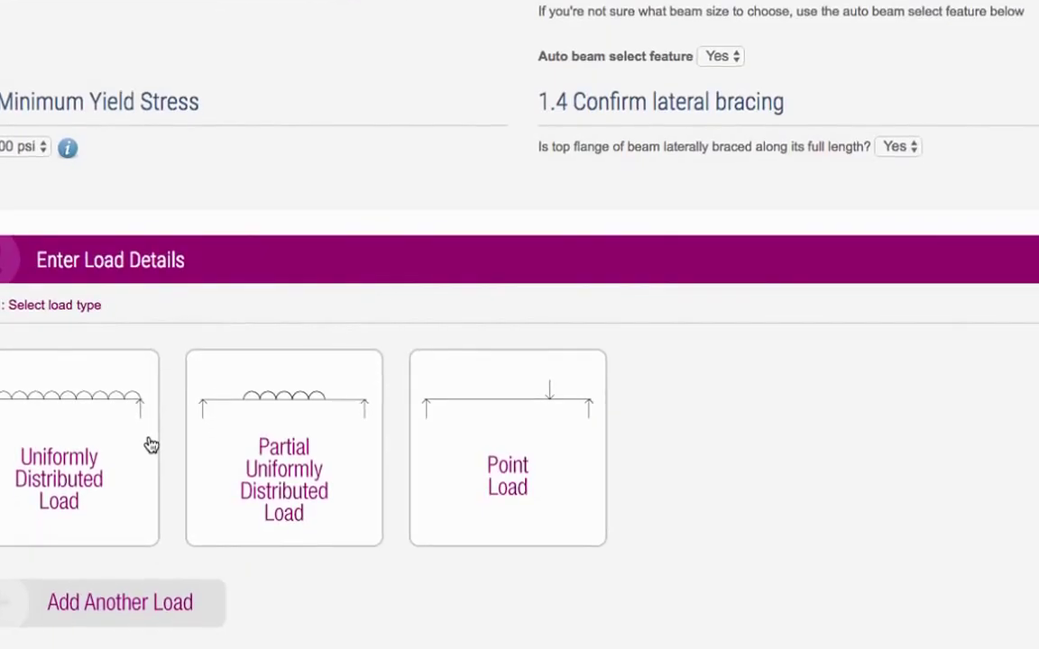
{"action": "scroll", "coordinate": [146, 442], "scroll_direction": "down", "scroll_amount": 5}
{"action": "scroll", "coordinate": [148, 438], "scroll_direction": "down", "scroll_amount": 1}
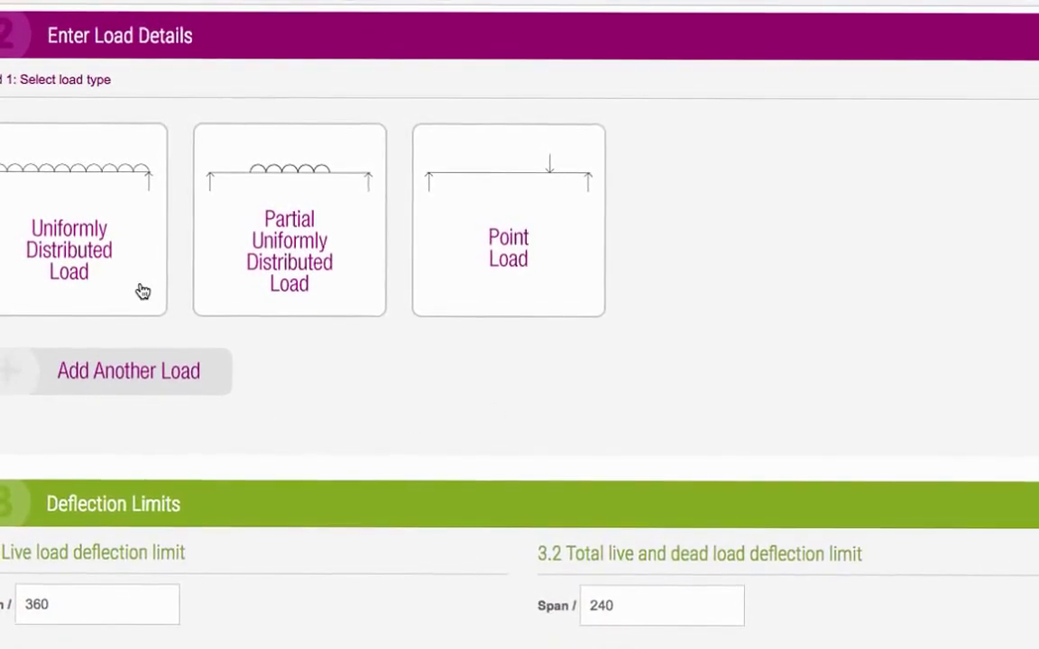
Make Load 1 a uniformly distributed Residential Attic load with 15 ft tributary width, then view Examples.
{"action": "left_click", "coordinate": [142, 287]}
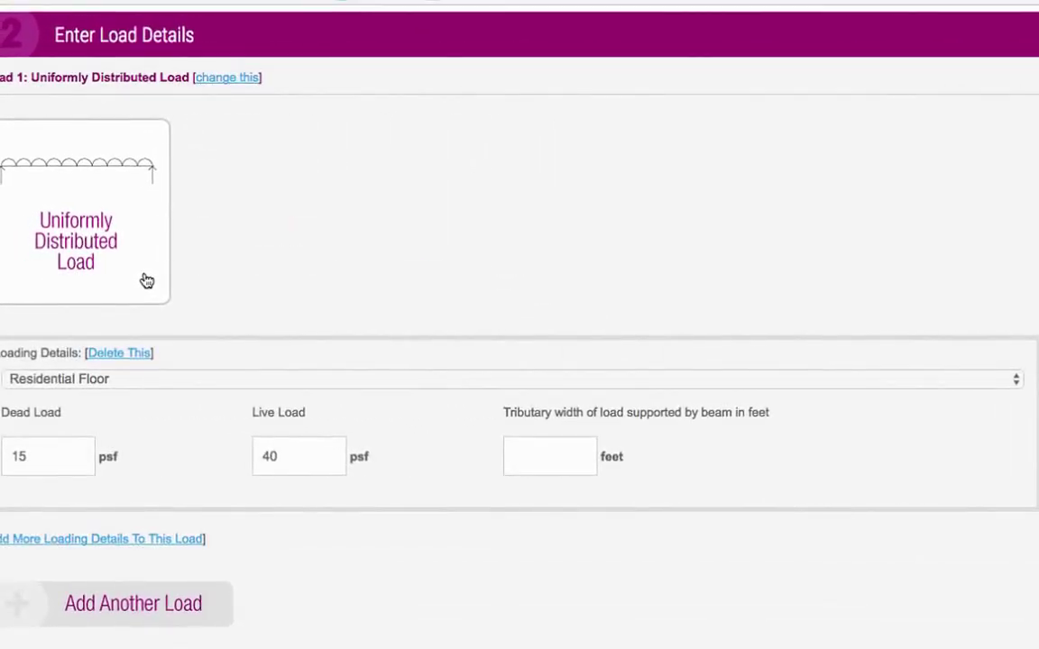
{"action": "left_click", "coordinate": [138, 381]}
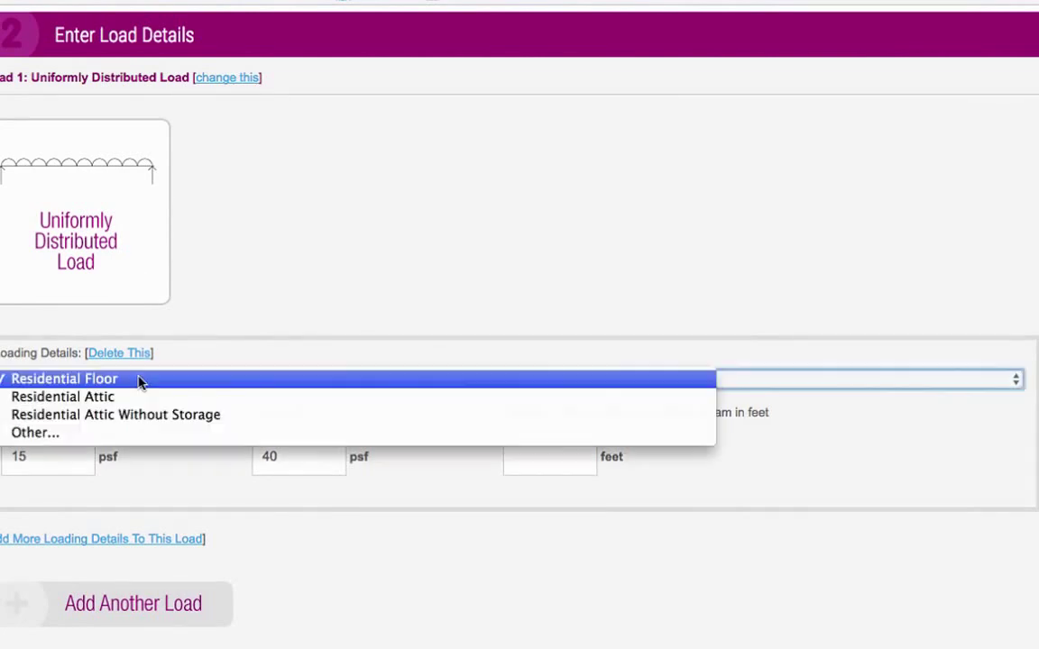
{"action": "left_click", "coordinate": [127, 398]}
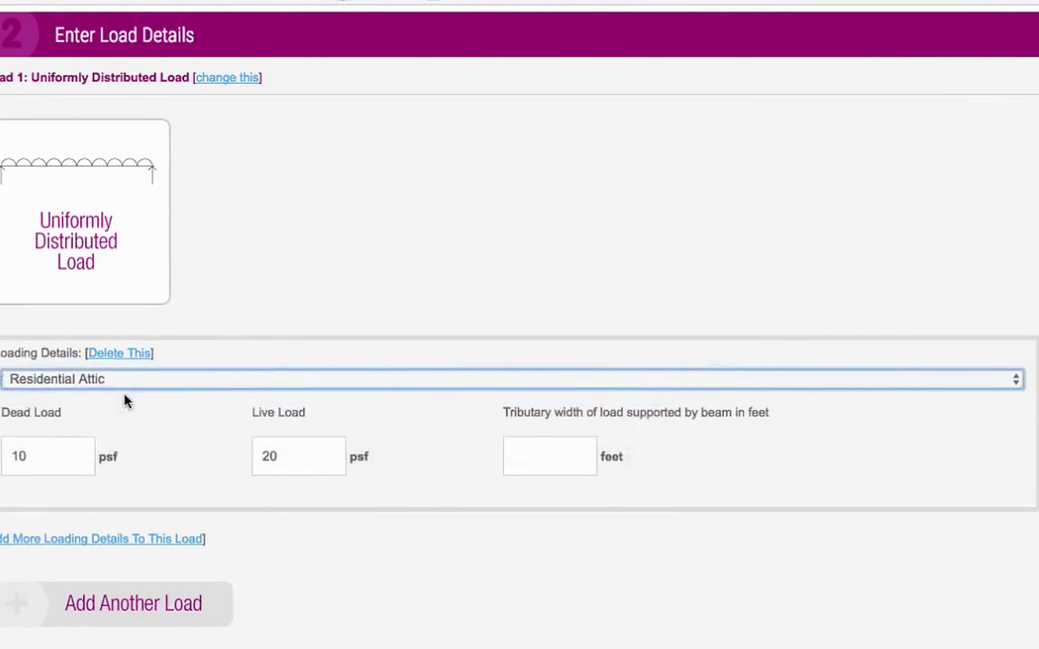
{"action": "left_click", "coordinate": [522, 456]}
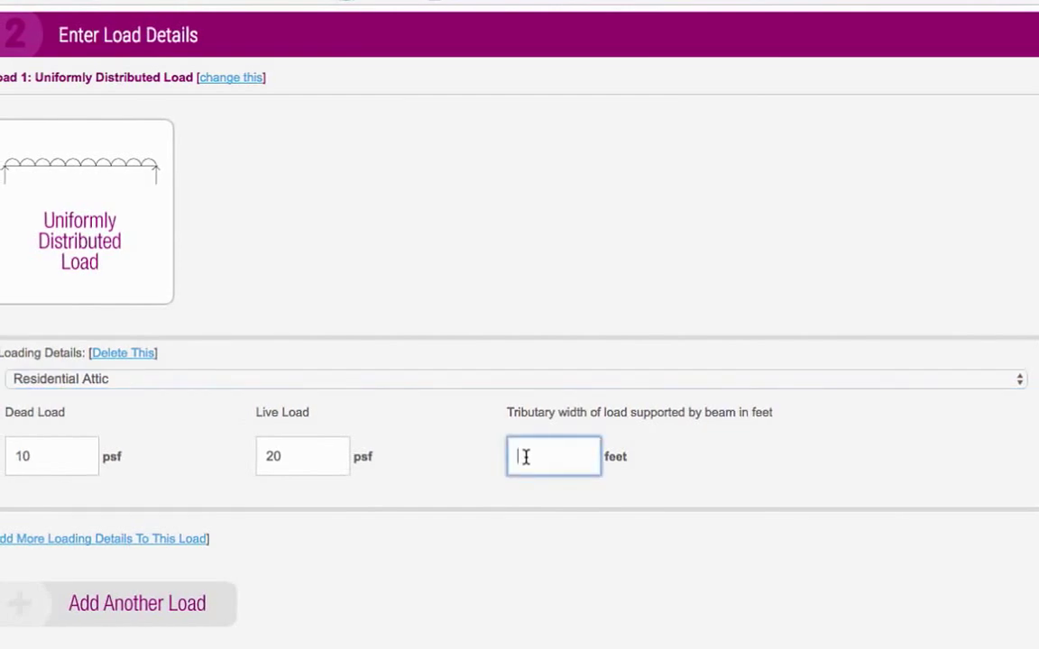
{"action": "type", "text": "15"}
{"action": "left_click", "coordinate": [680, 460]}
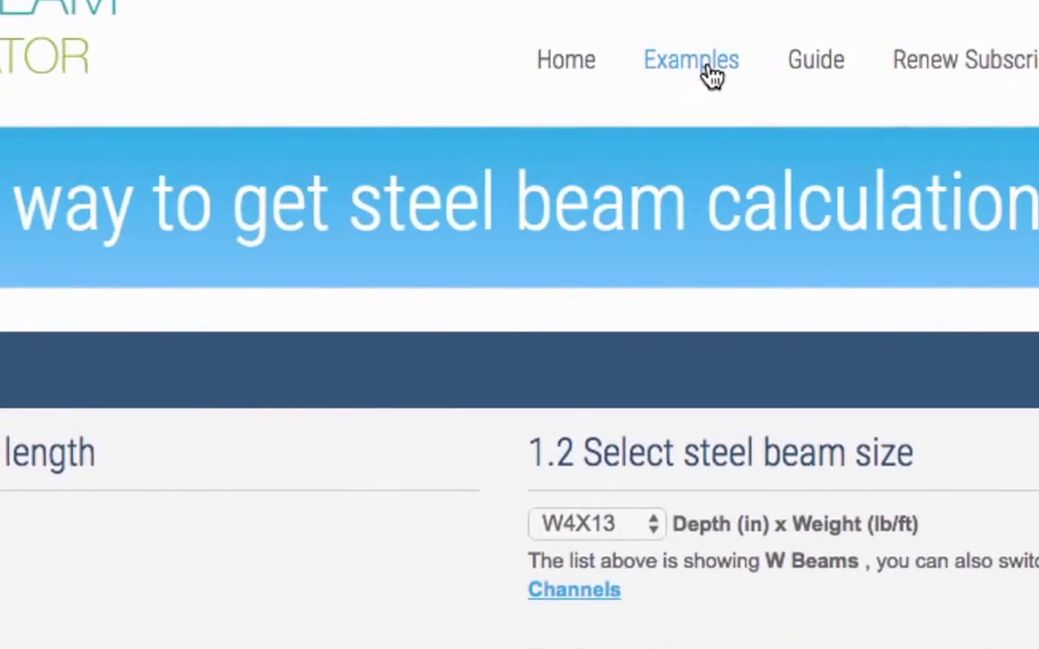
{"action": "left_click", "coordinate": [707, 77]}
{"action": "scroll", "coordinate": [685, 541], "scroll_direction": "down", "scroll_amount": 2}
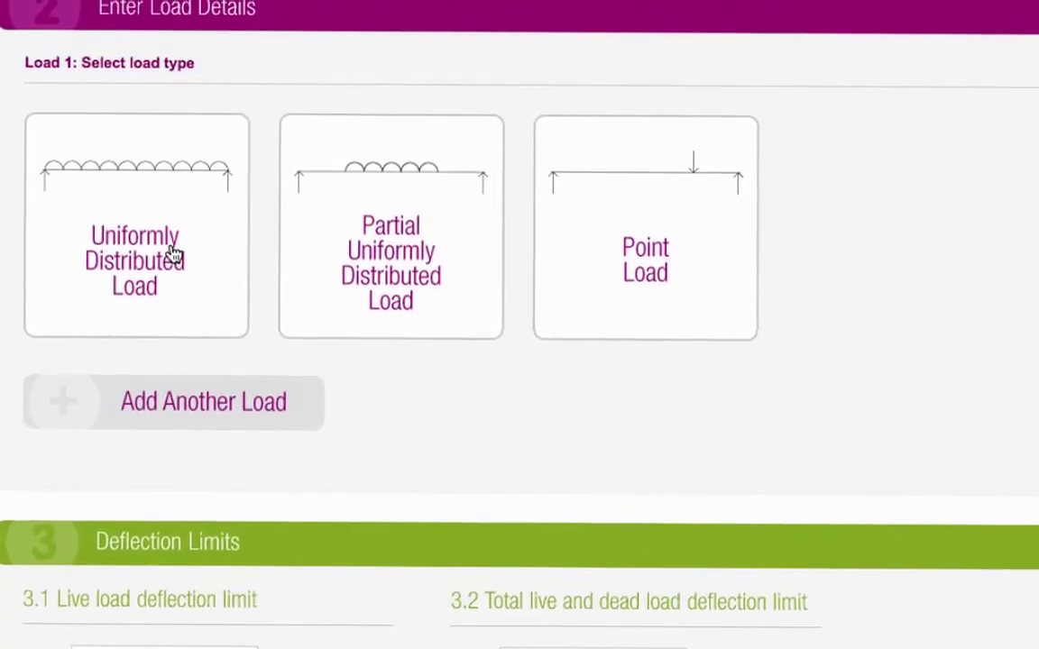
Make Load 1 a uniformly distributed 'Other' load with a 13-foot tributary width.
{"action": "left_click", "coordinate": [174, 254]}
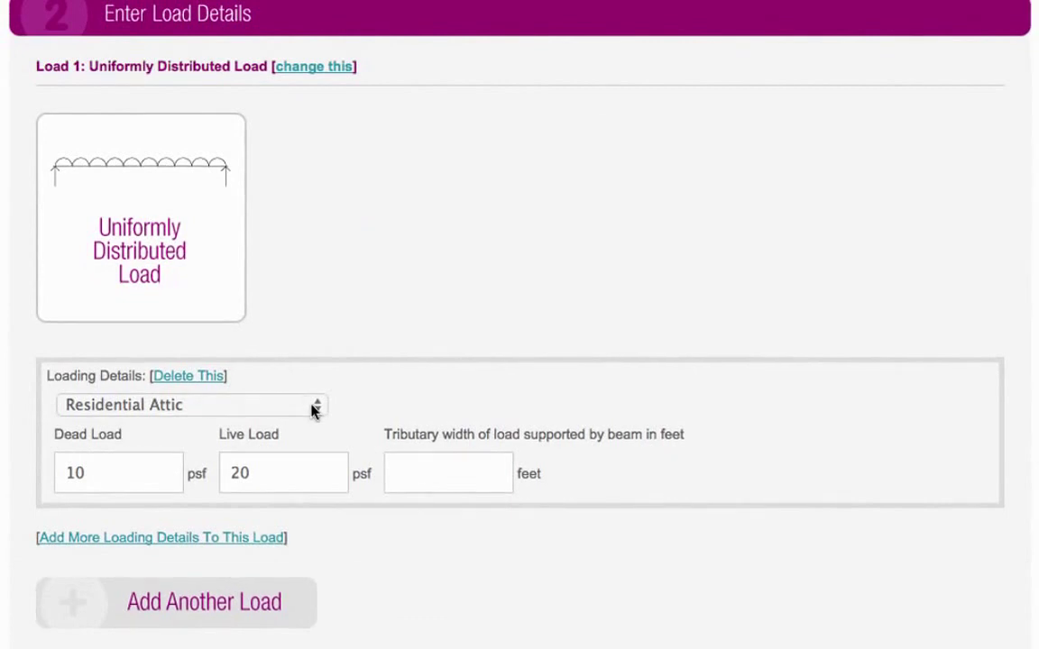
{"action": "left_click", "coordinate": [275, 445]}
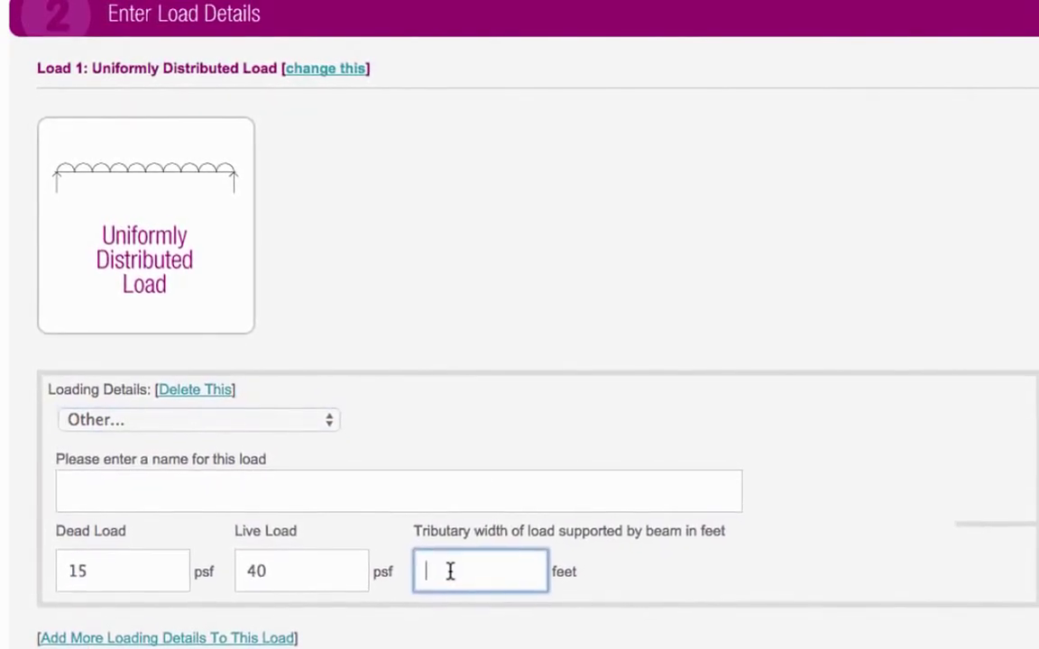
{"action": "type", "text": "13"}
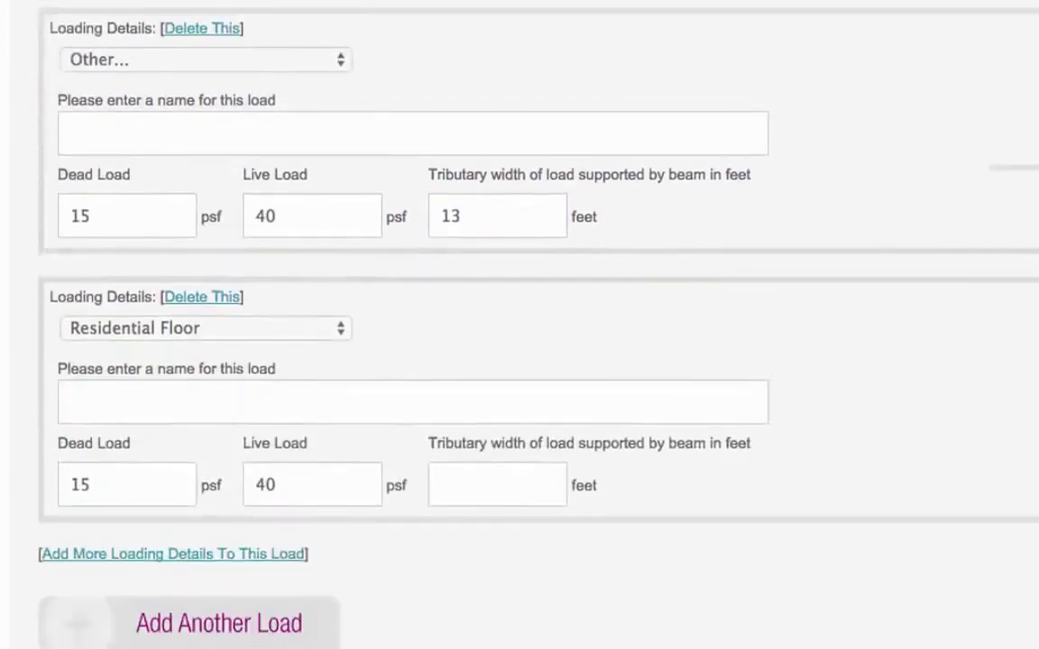
{"action": "scroll", "coordinate": [260, 614], "scroll_direction": "down", "scroll_amount": 3}
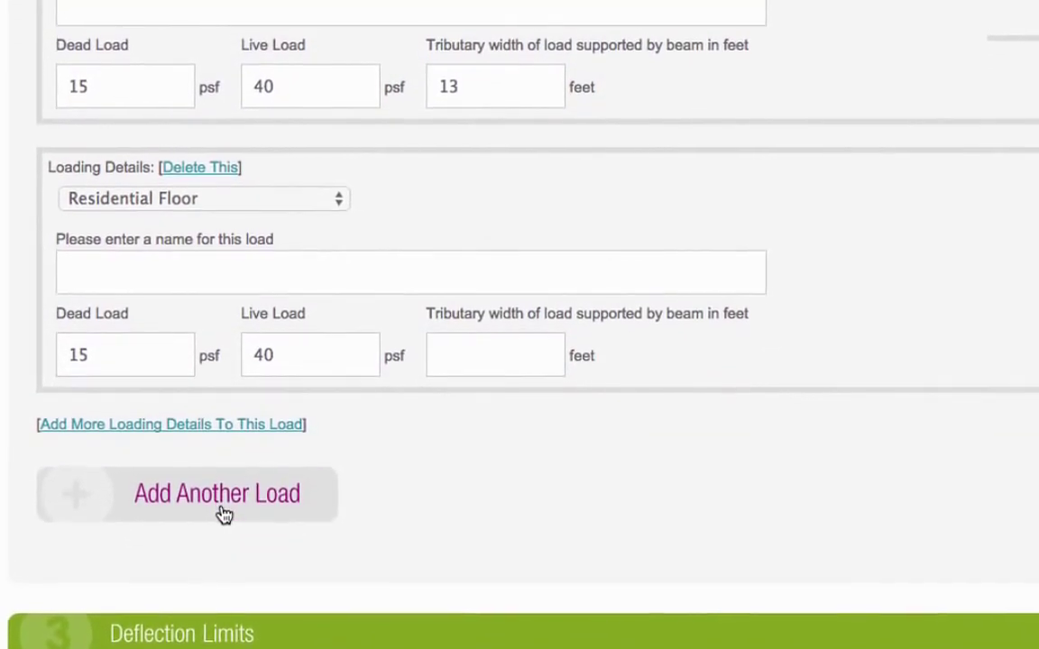
Add Load 2 as a point load 4 feet along the beam, named 'Point load 1'.
{"action": "left_click", "coordinate": [223, 510]}
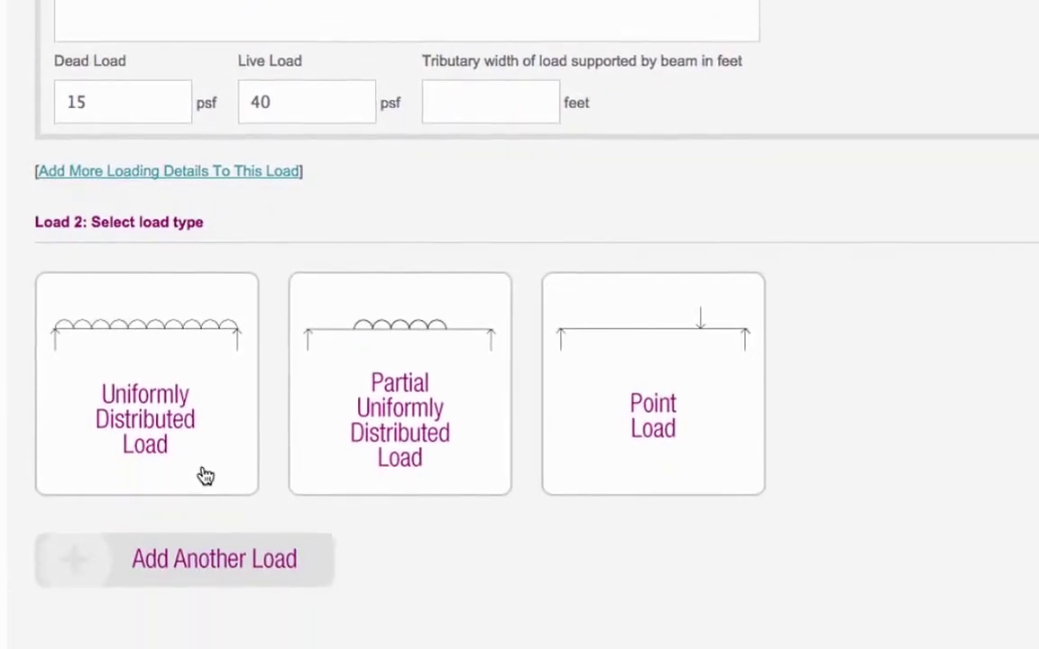
{"action": "left_click", "coordinate": [681, 481]}
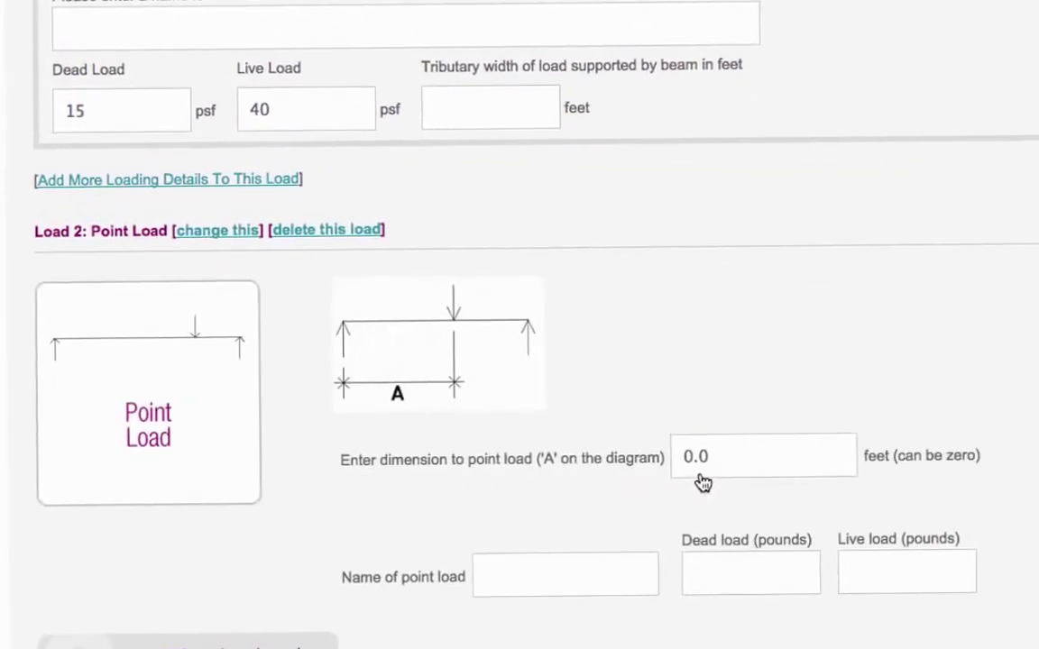
{"action": "left_click", "coordinate": [668, 456]}
{"action": "key", "text": "BackSpace"}
{"action": "key", "text": "BackSpace"}
{"action": "key", "text": "BackSpace"}
{"action": "type", "text": "4"}
{"action": "type", "text": "P"}
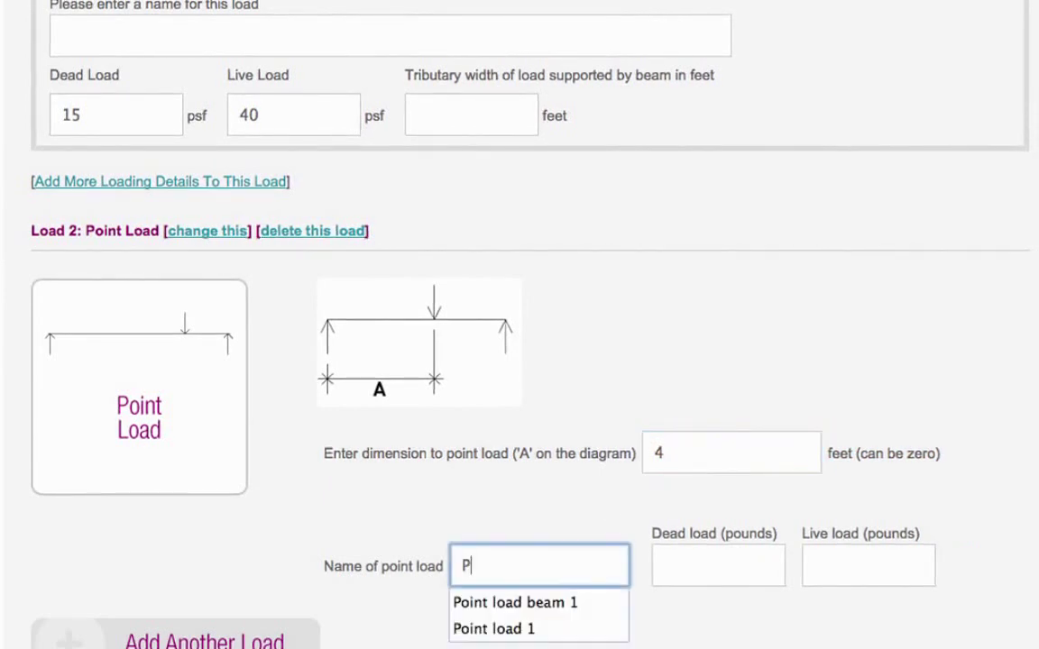
{"action": "type", "text": "oint load 1"}
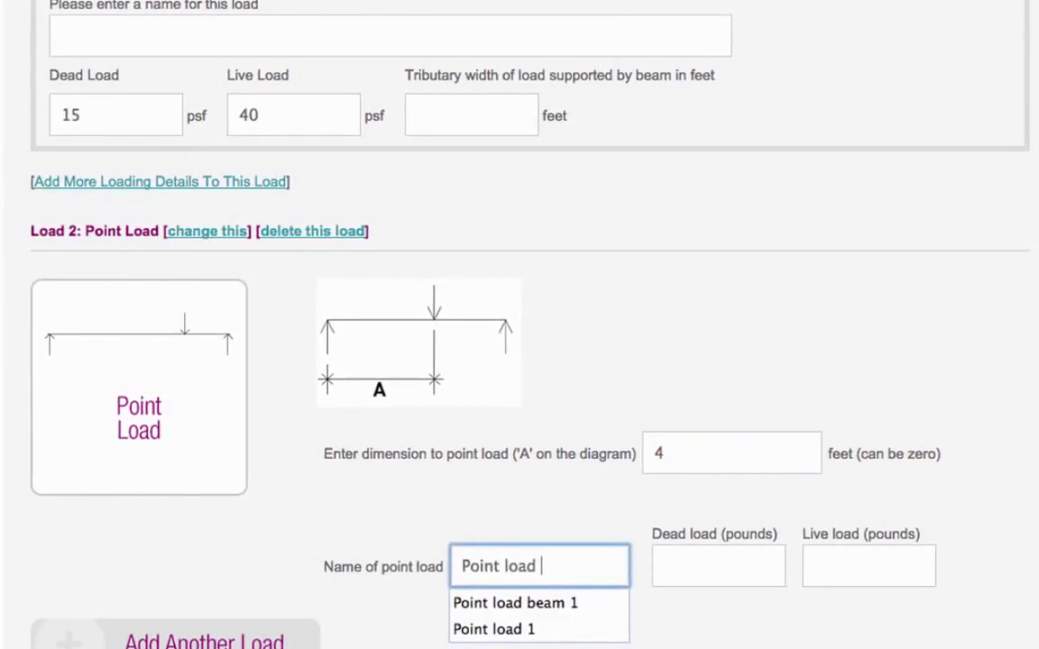
Give Point load 1 a dead load of 40 lb and a live load of 50 lb.
{"action": "left_click", "coordinate": [708, 572]}
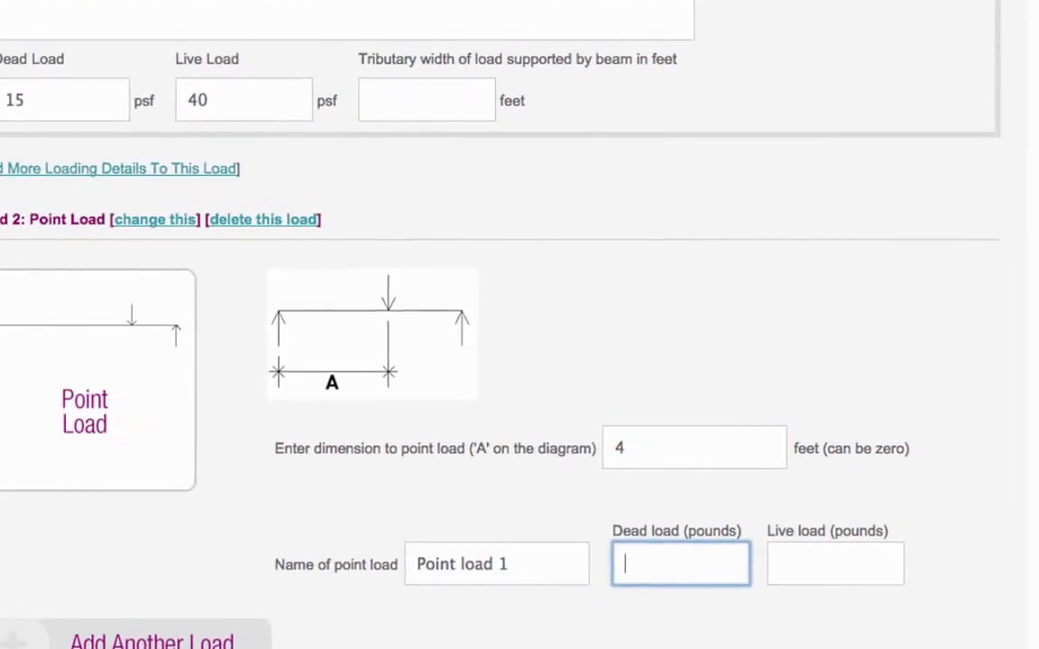
{"action": "type", "text": "40"}
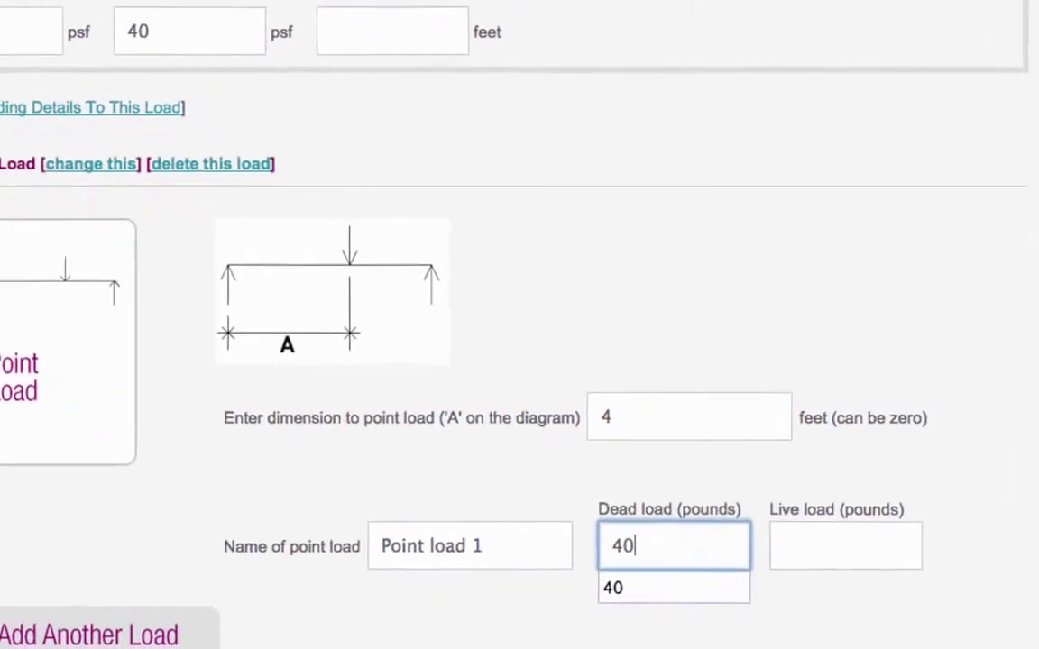
{"action": "key", "text": "Tab"}
{"action": "type", "text": "50"}
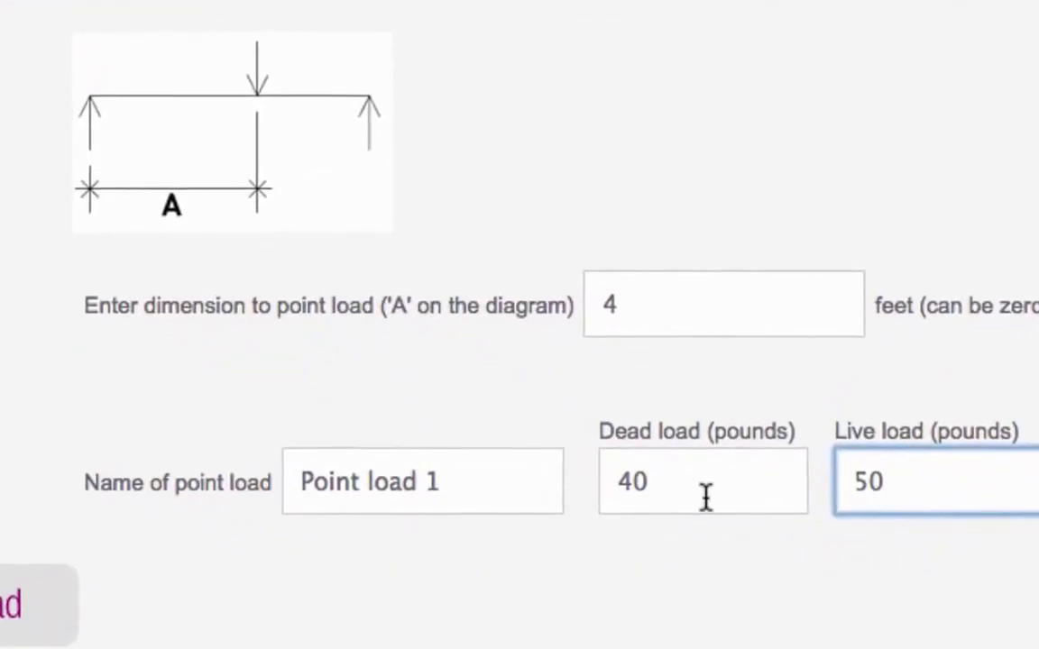
{"action": "key", "text": "Tab"}
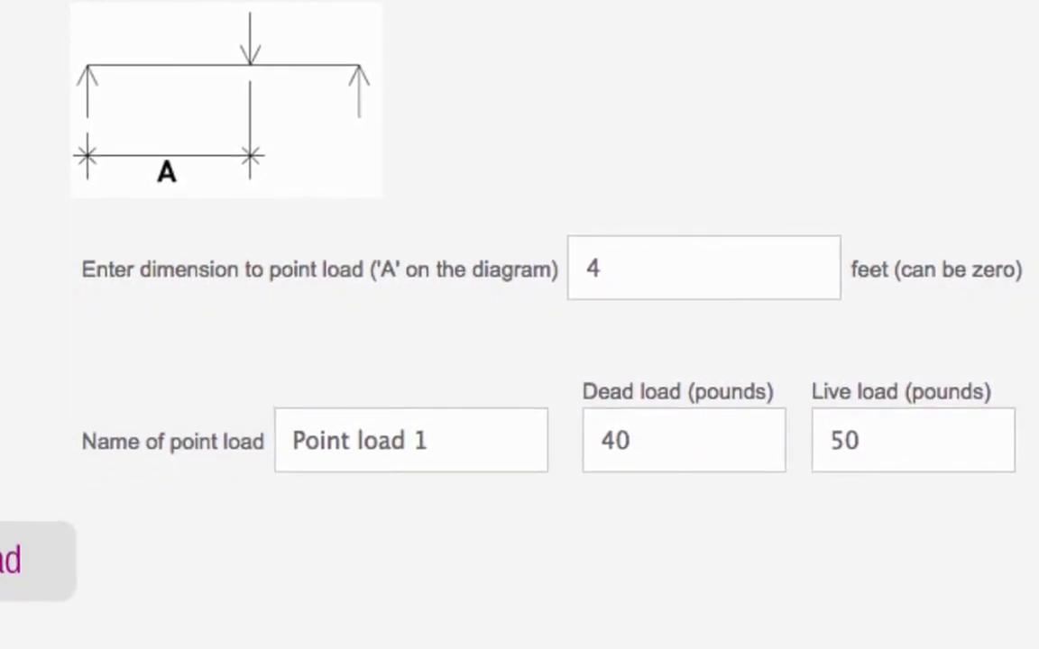
{"action": "scroll", "coordinate": [841, 624], "scroll_direction": "down", "scroll_amount": 3}
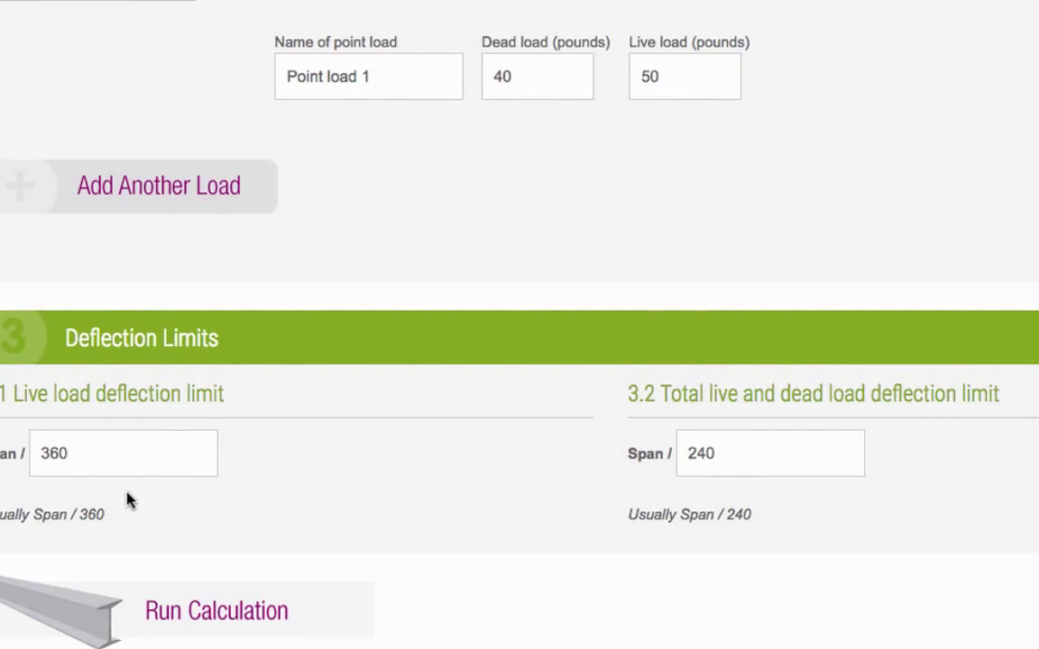
Enter 500 in the 3.1 live load deflection span field, leaving total load at Span/240.
{"action": "left_click", "coordinate": [102, 462]}
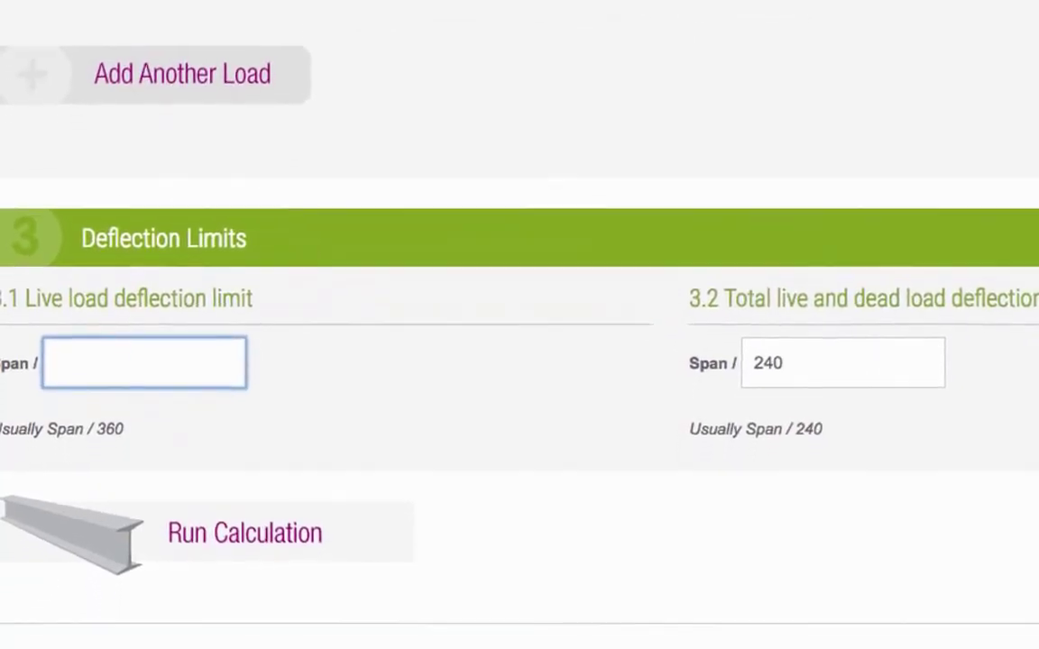
{"action": "type", "text": "500"}
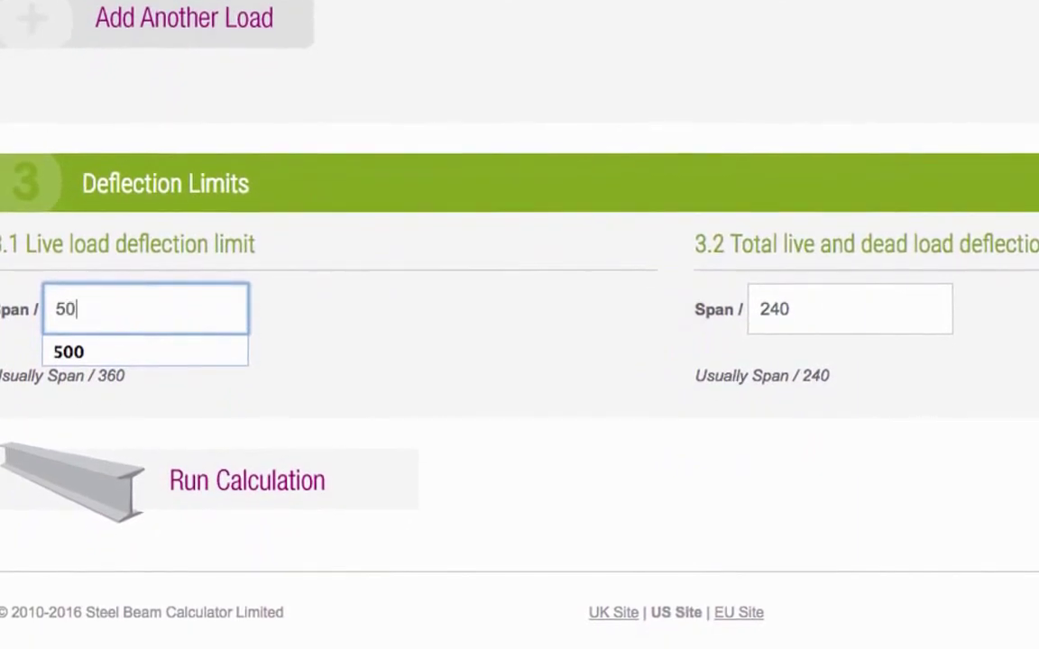
{"action": "left_click", "coordinate": [337, 329]}
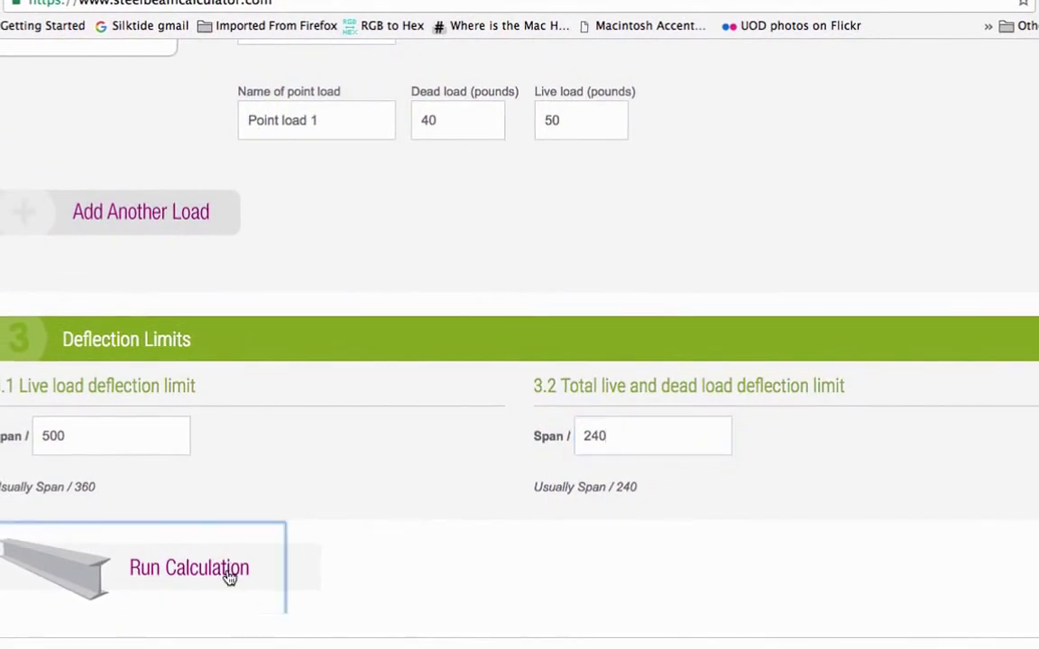
Run the calculation, select W6X8.5, then download and scroll through the PDF report.
{"action": "left_click", "coordinate": [229, 577]}
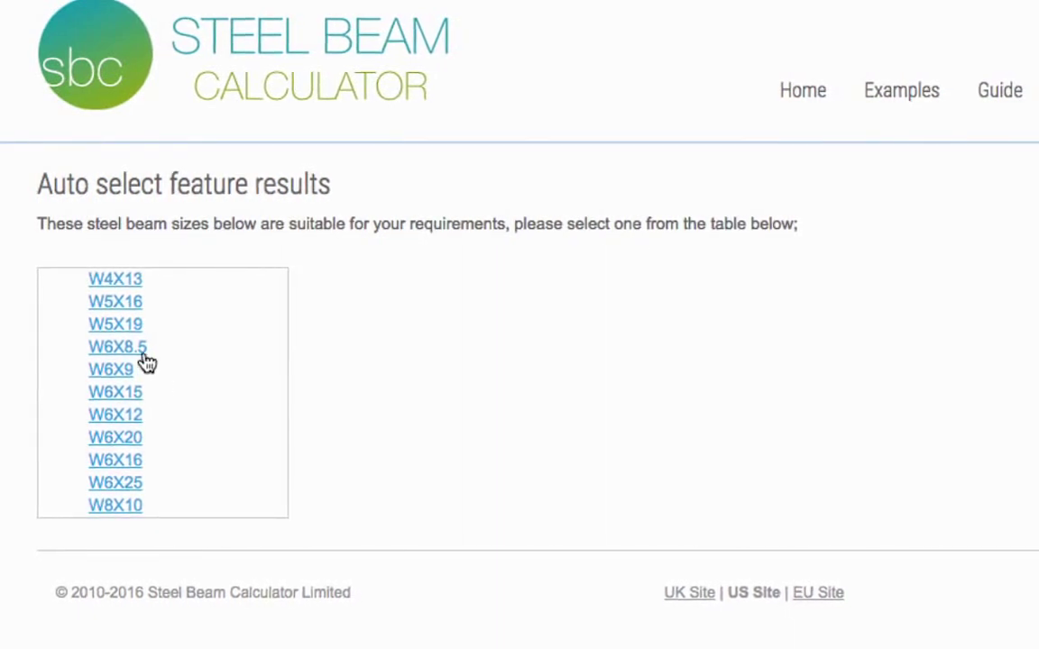
{"action": "left_click", "coordinate": [137, 350]}
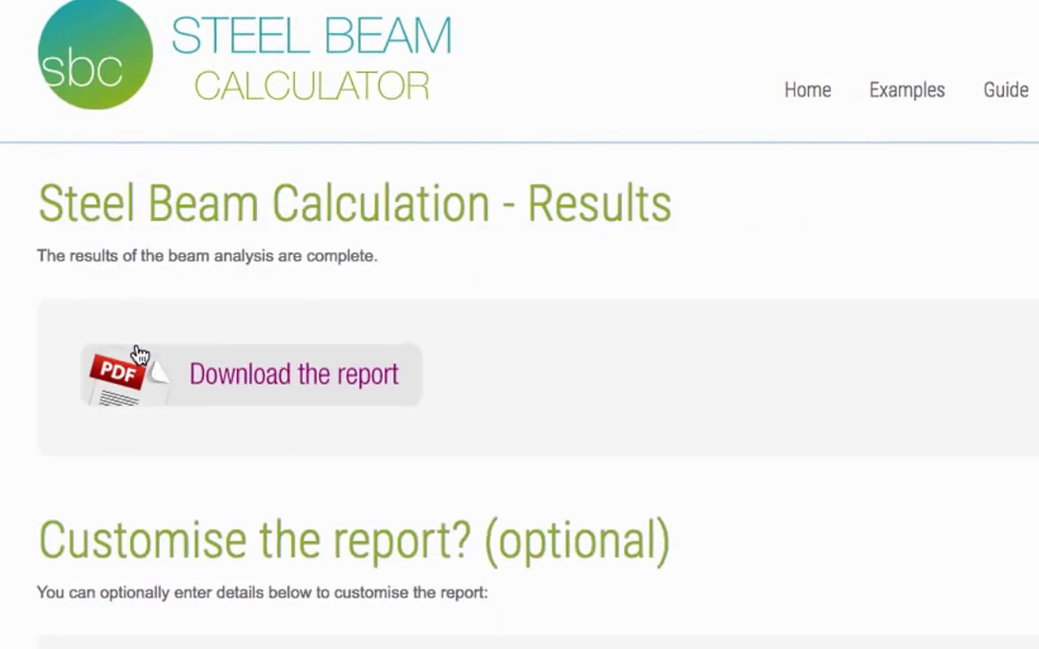
{"action": "left_click", "coordinate": [204, 386]}
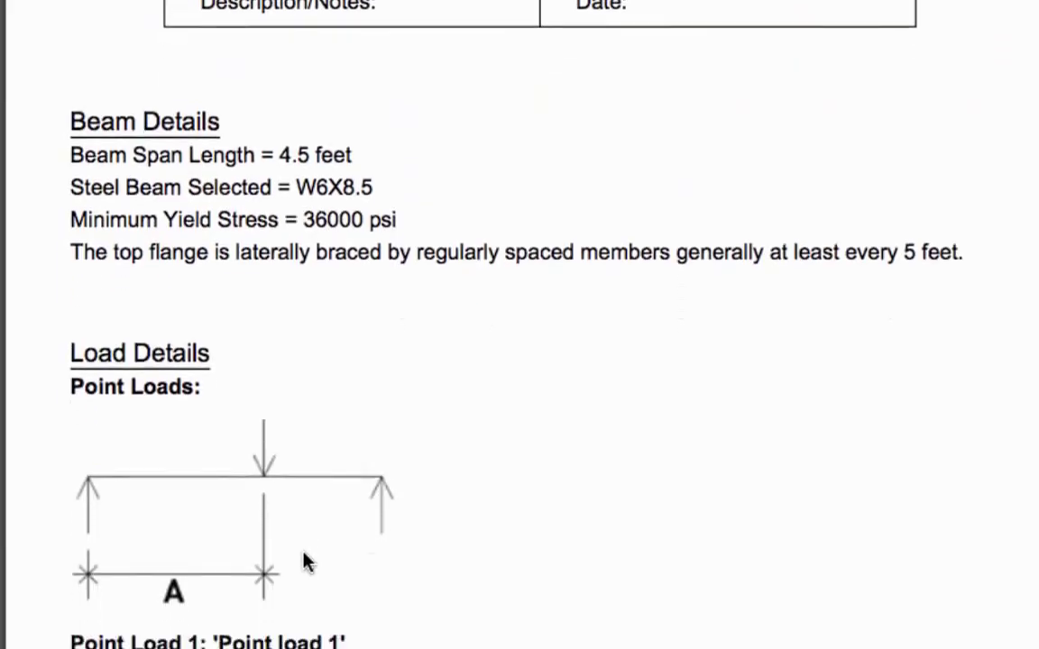
{"action": "scroll", "coordinate": [304, 568], "scroll_direction": "down", "scroll_amount": 5}
{"action": "scroll", "coordinate": [303, 575], "scroll_direction": "down", "scroll_amount": 10}
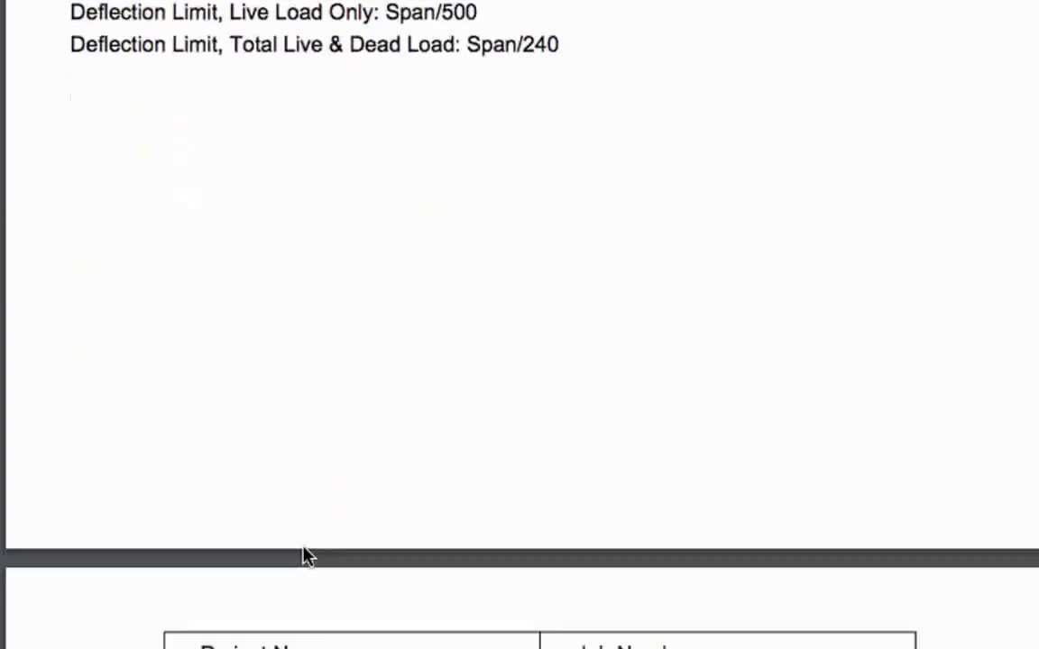
{"action": "scroll", "coordinate": [304, 584], "scroll_direction": "down", "scroll_amount": 10}
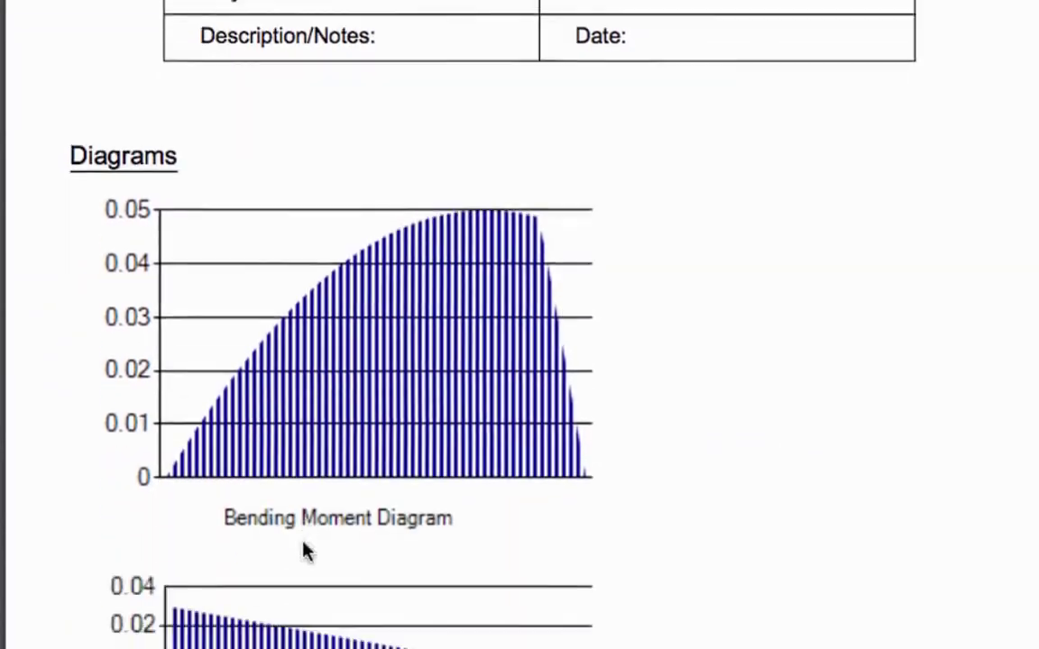